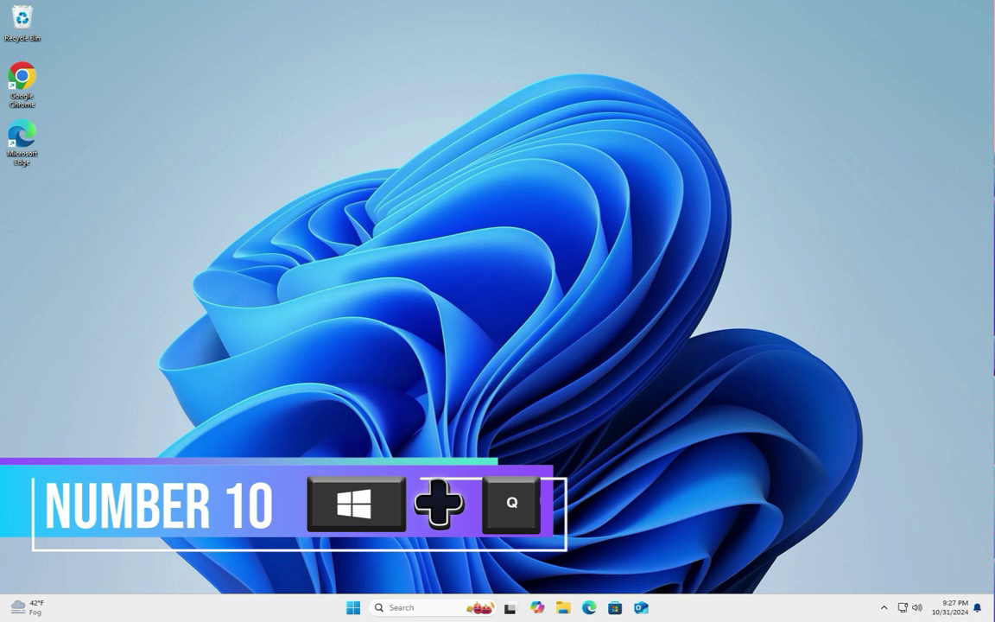
Step: Use Windows search (Win+Q) to look up paint, then sticky notes, and close the search panel
key("super+q")
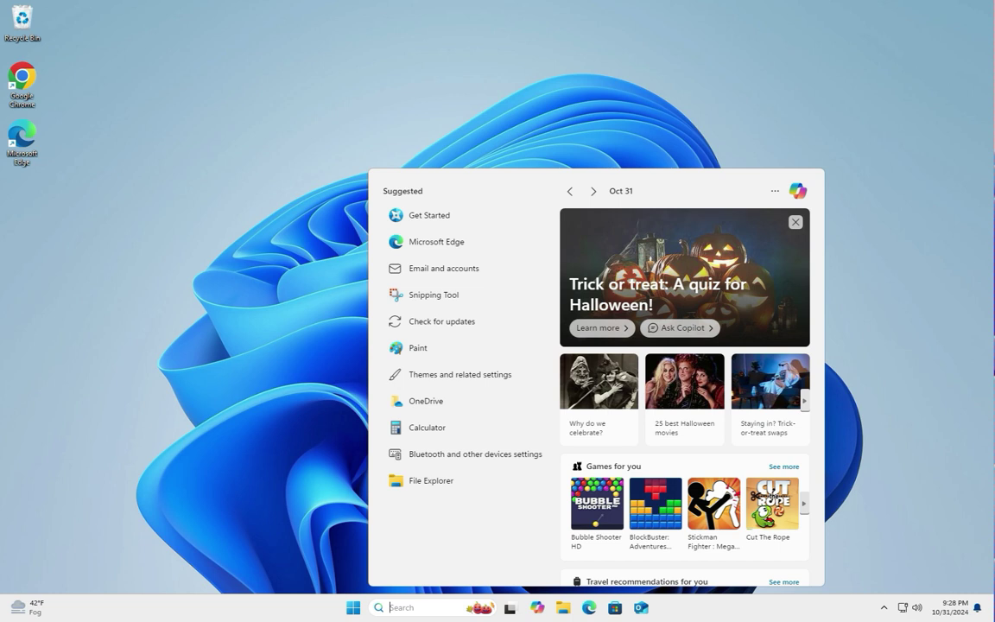
type("paint")
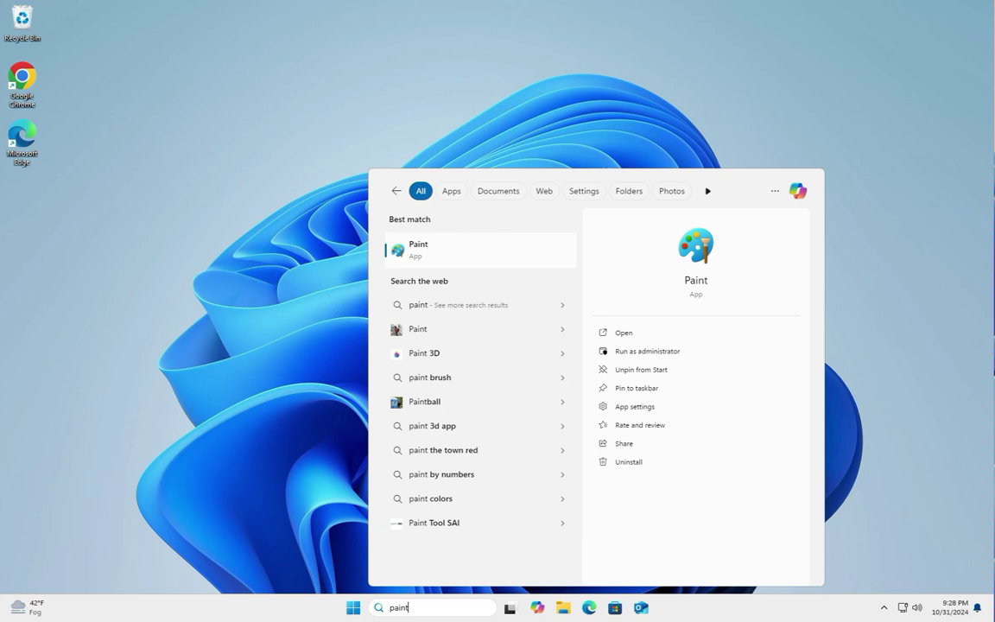
key("BackSpace")
type("t")
key("BackSpace")
key("BackSpace")
key("BackSpace")
key("BackSpace")
key("BackSpace")
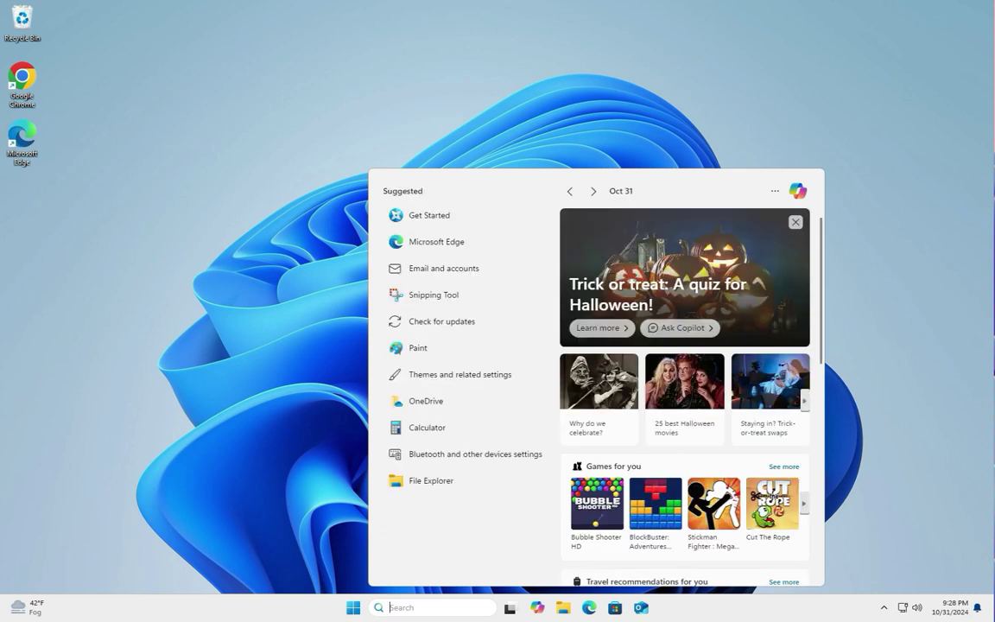
type("sticky")
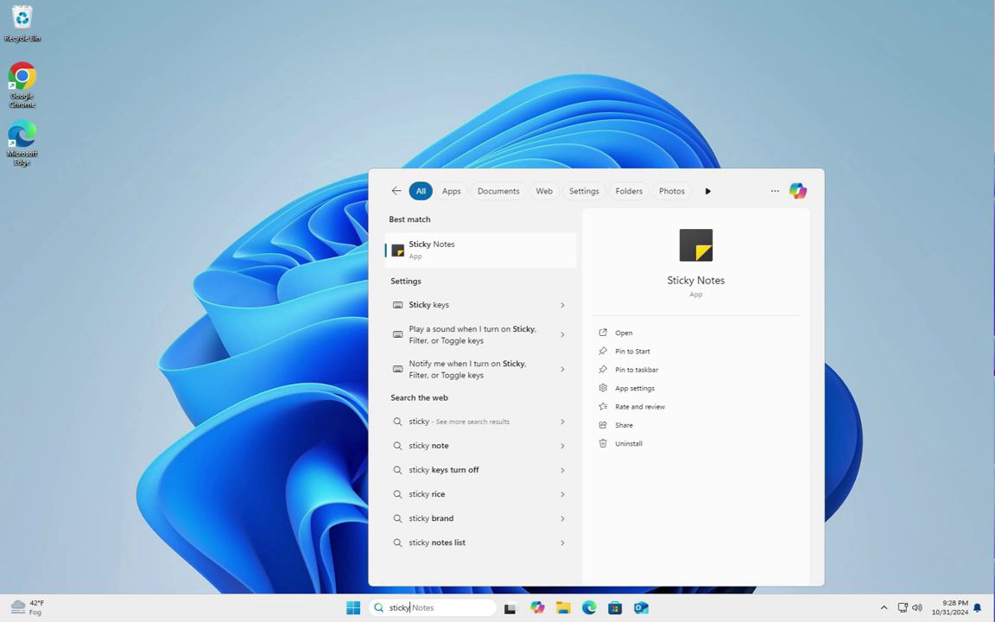
key("BackSpace")
key("BackSpace")
key("BackSpace")
key("BackSpace")
key("BackSpace")
key("BackSpace")
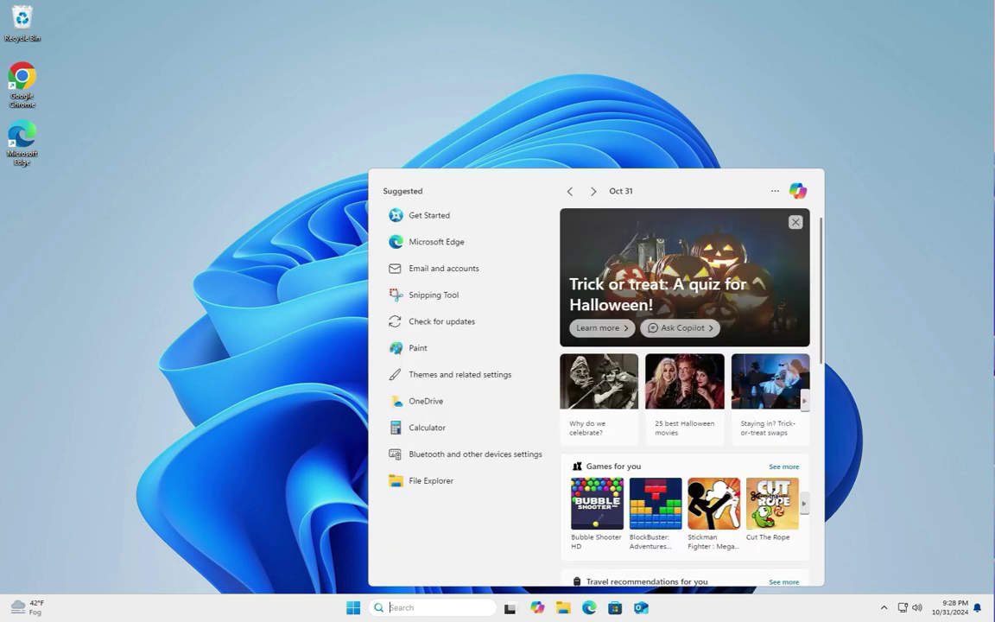
type("notes")
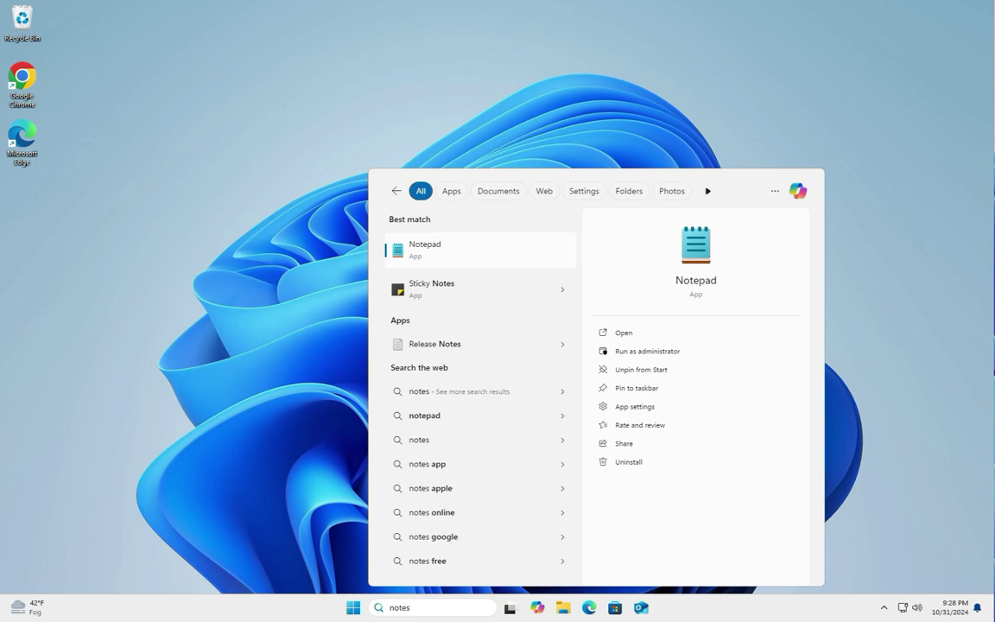
key("Return")
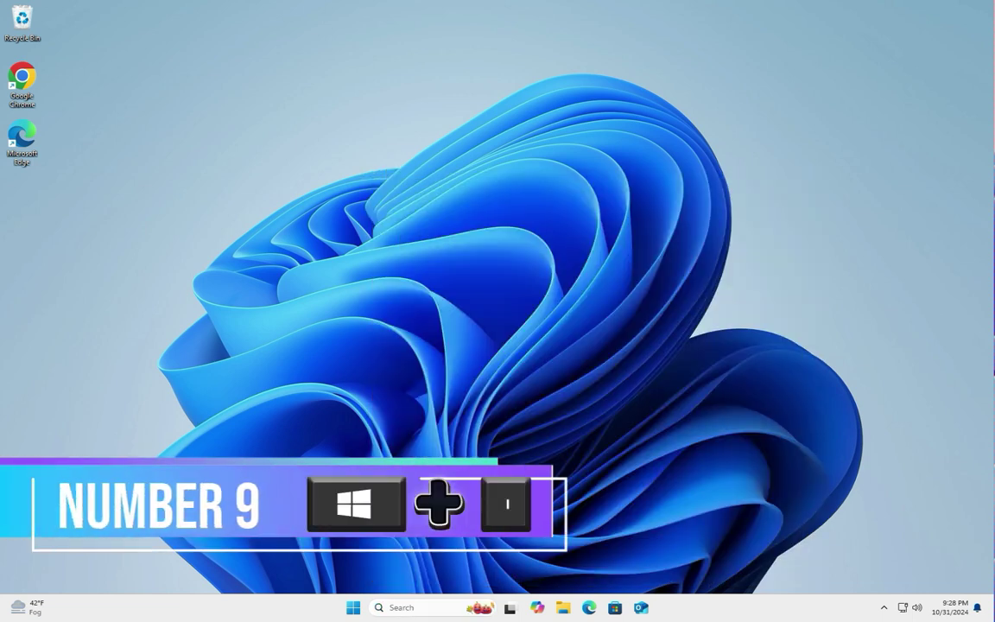
Step: Open and close Windows Settings with Win+I, then bring up the Project display choices
left_click(22, 22)
key("super+i")
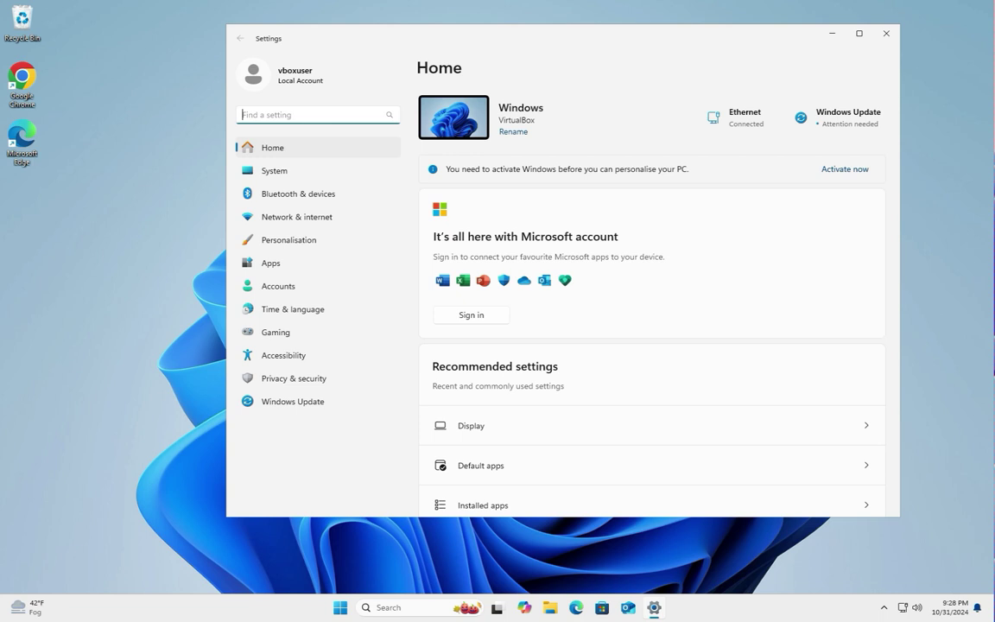
left_click(886, 33)
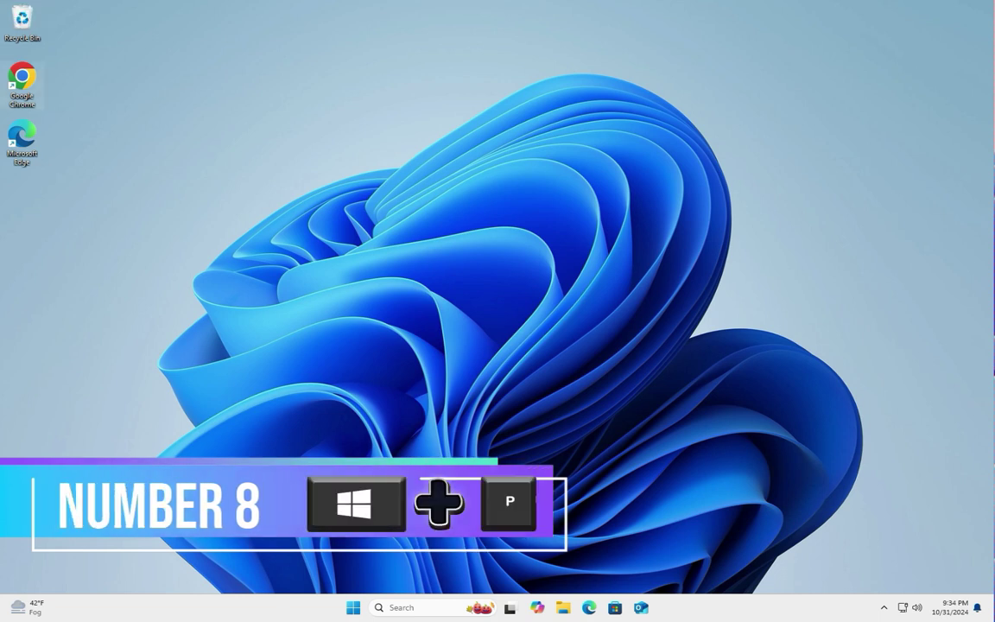
key("super+p")
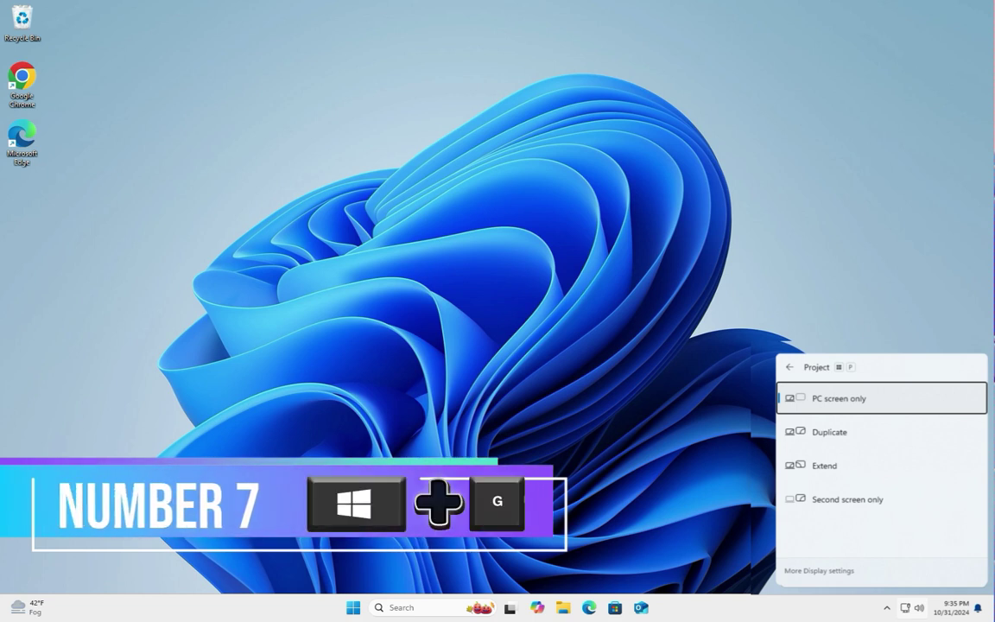
Step: Bring up the Xbox Game Bar overlay with Win+G
key("super+g")
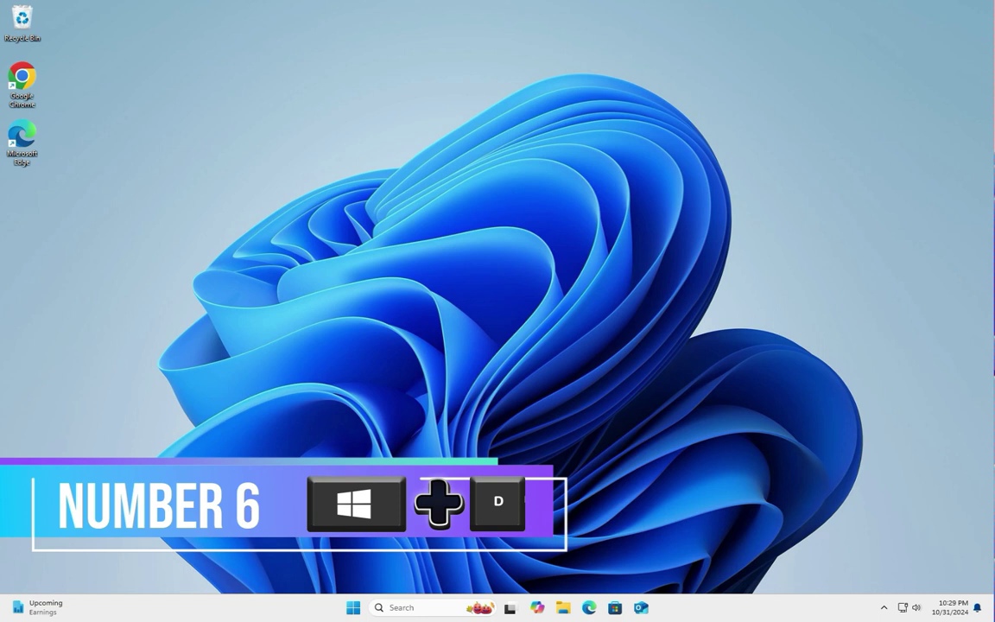
left_click(562, 607)
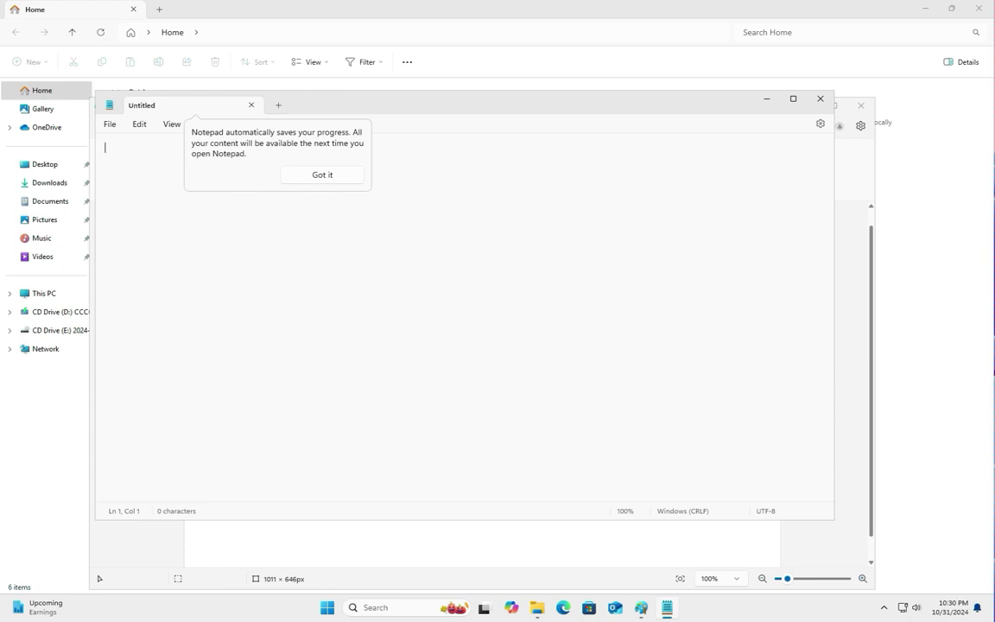
key("super+d")
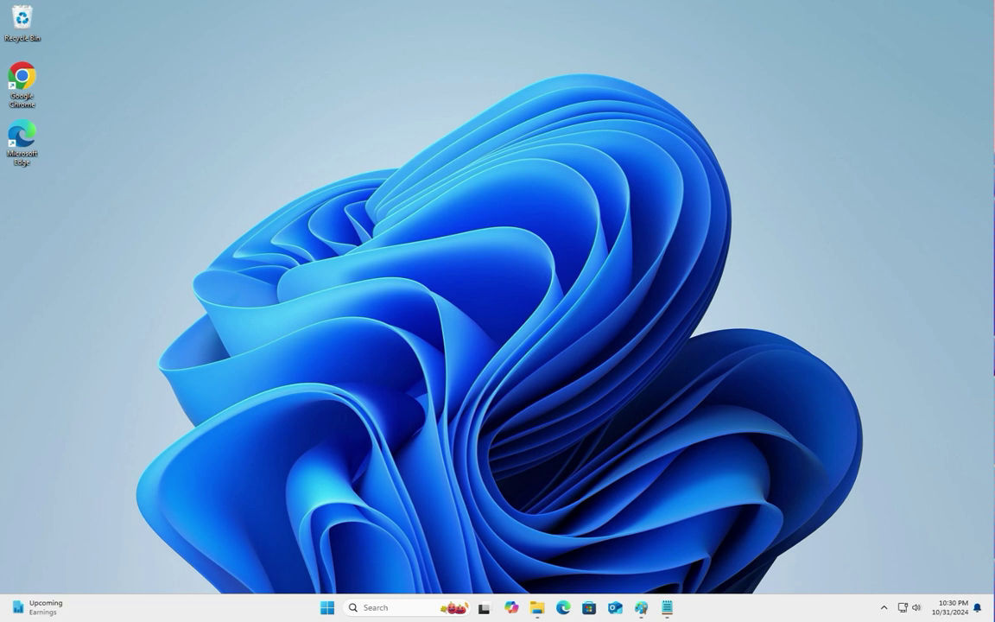
key("super+d")
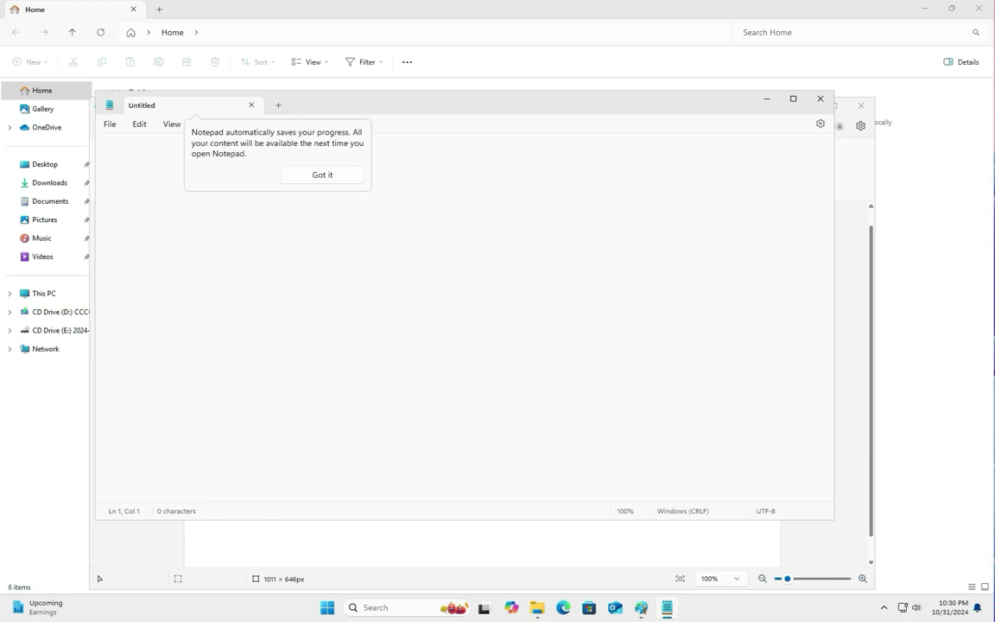
left_click(820, 98)
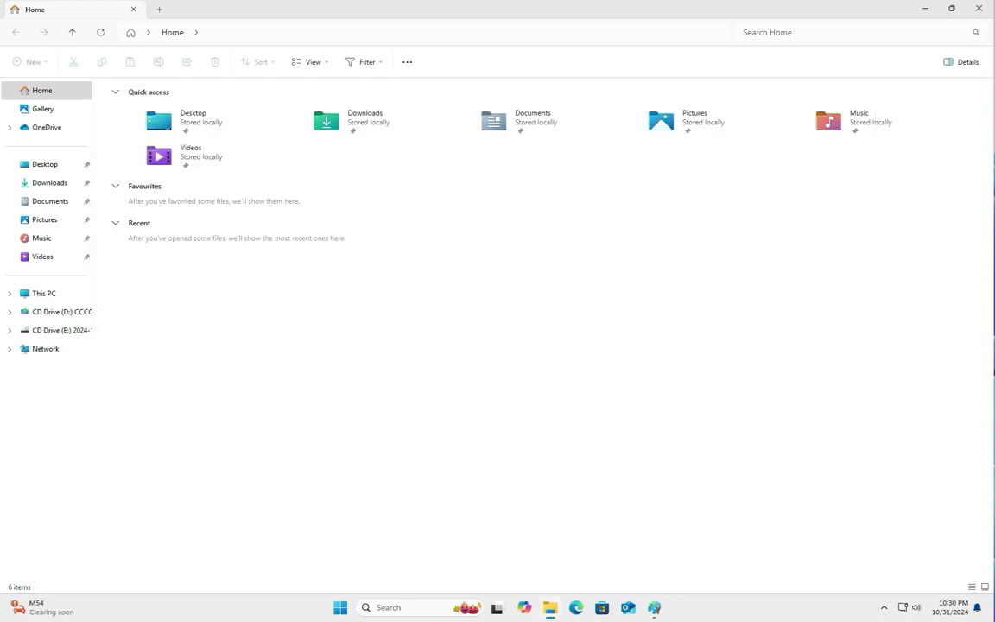
left_click(978, 8)
key("alt+F4")
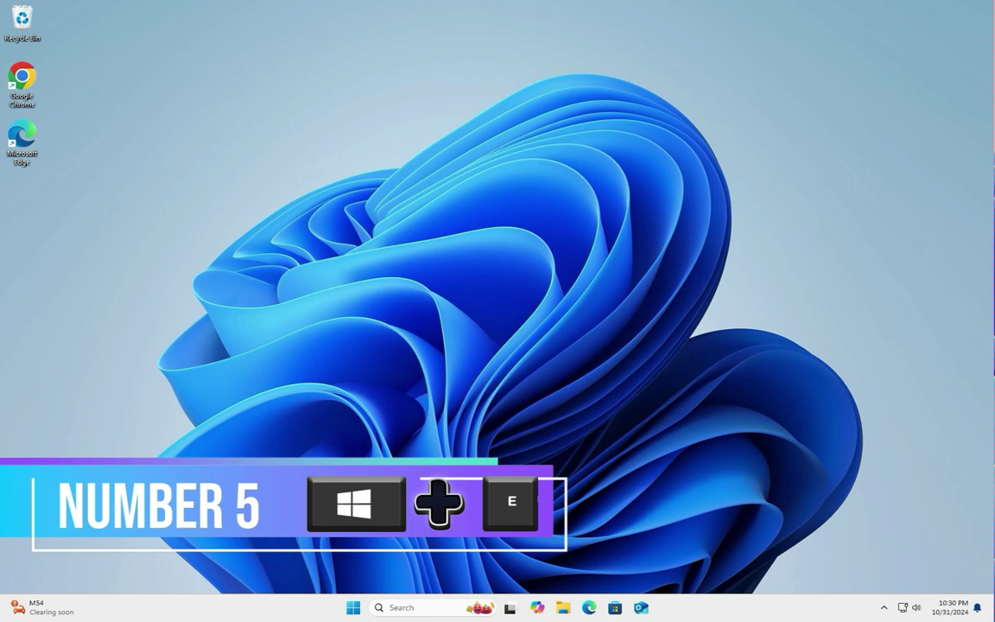
Step: Open File Explorer with Win+E and show This PC's drives
key("super+e")
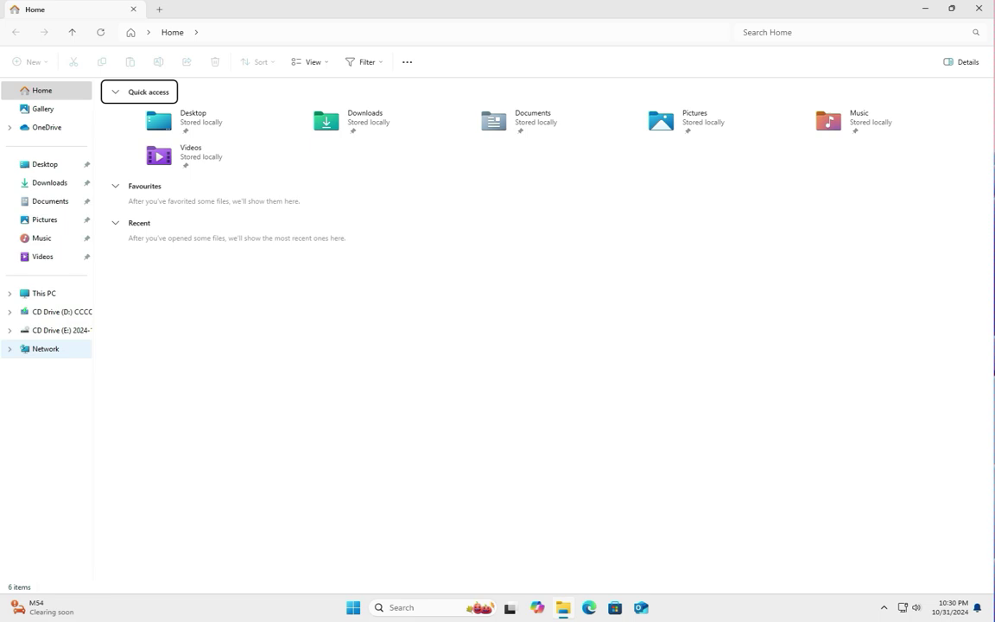
left_click(44, 293)
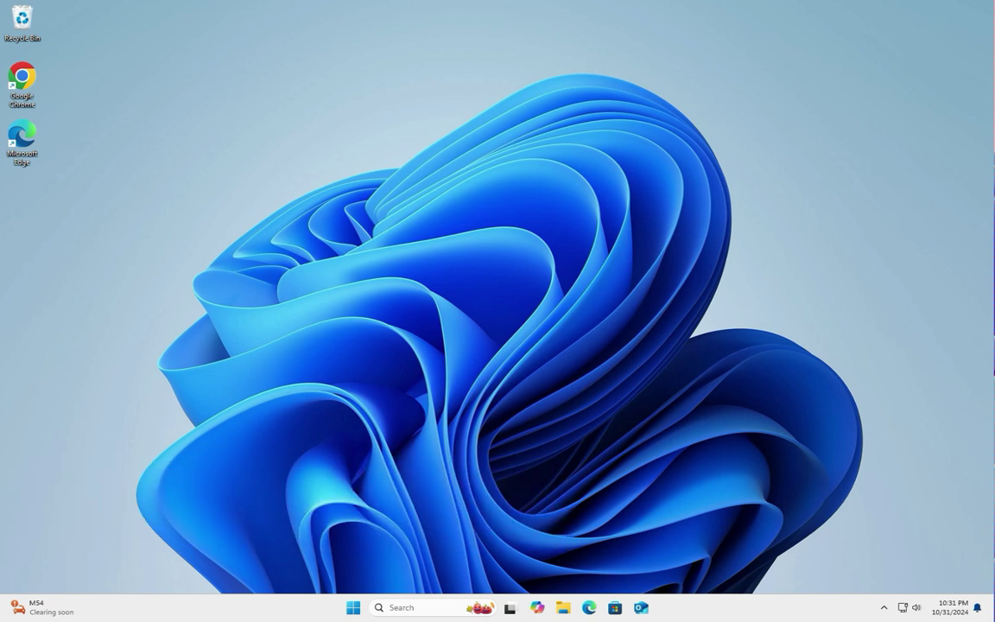
key("super+l")
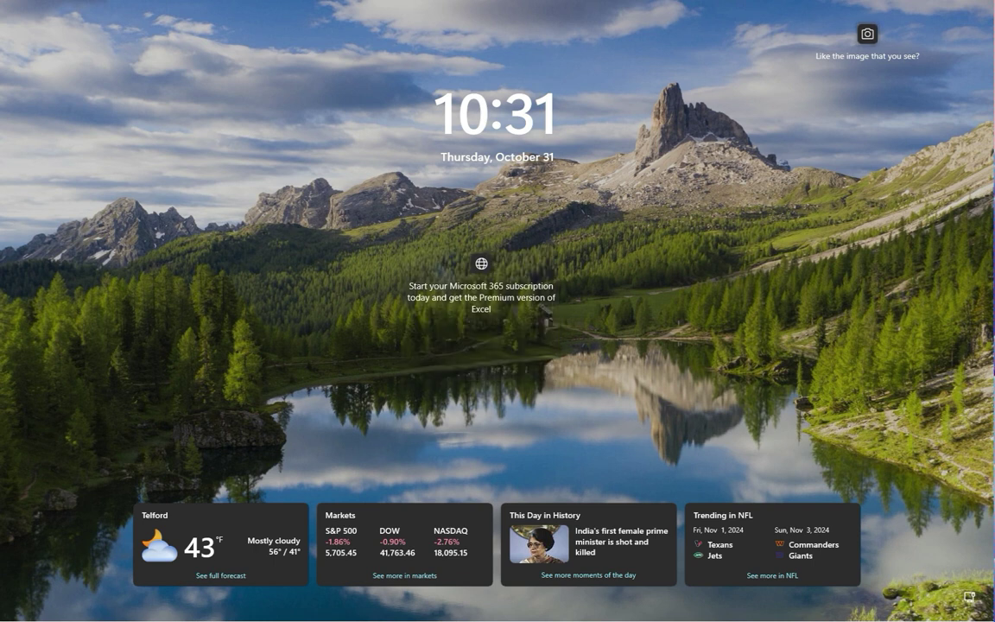
key("Return")
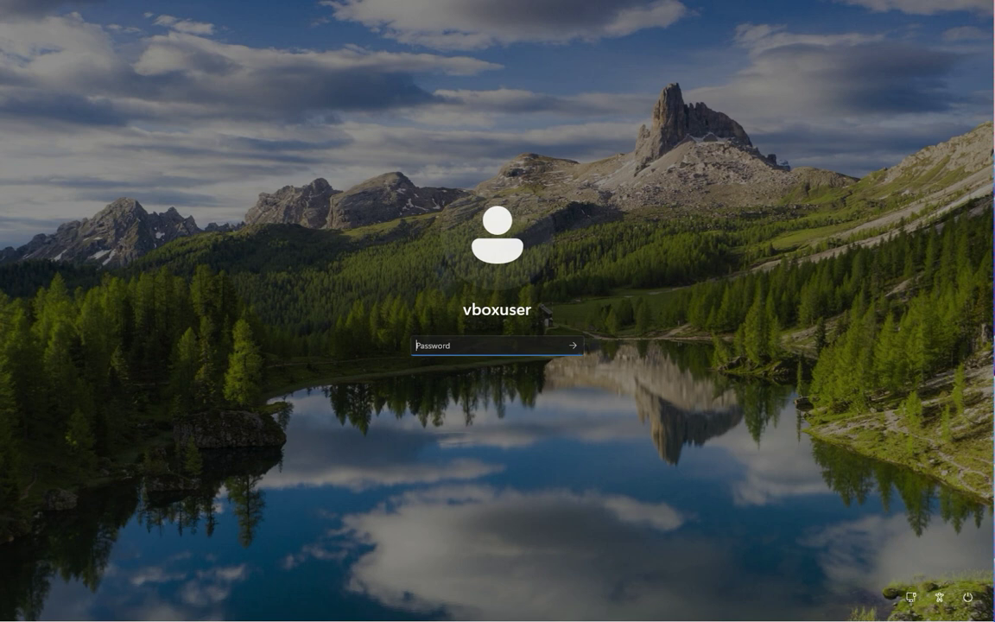
type("password")
key("Return")
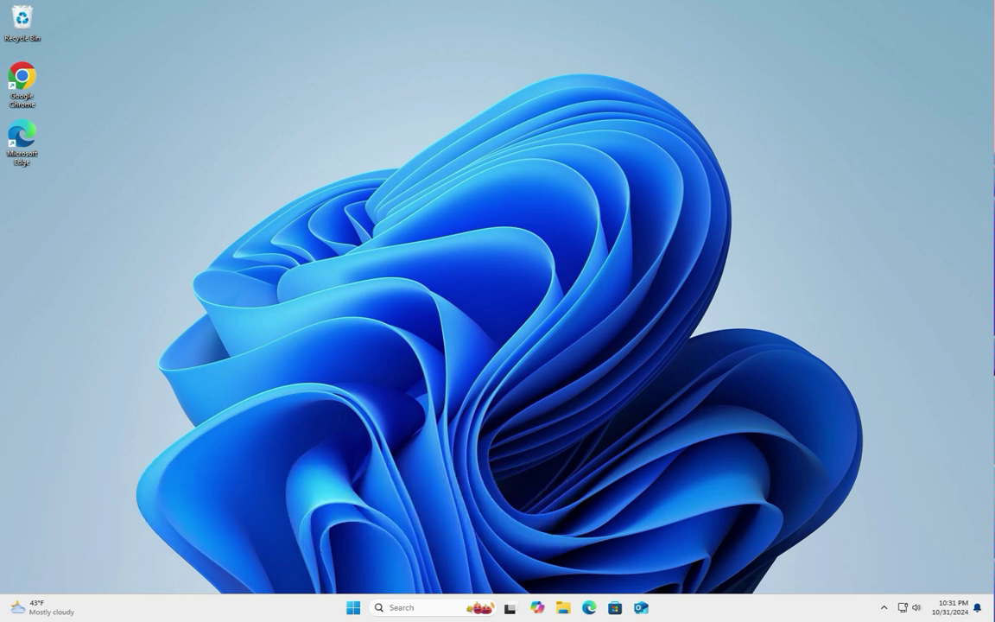
Step: Open File Explorer and launch apps from the Start menu
key("super")
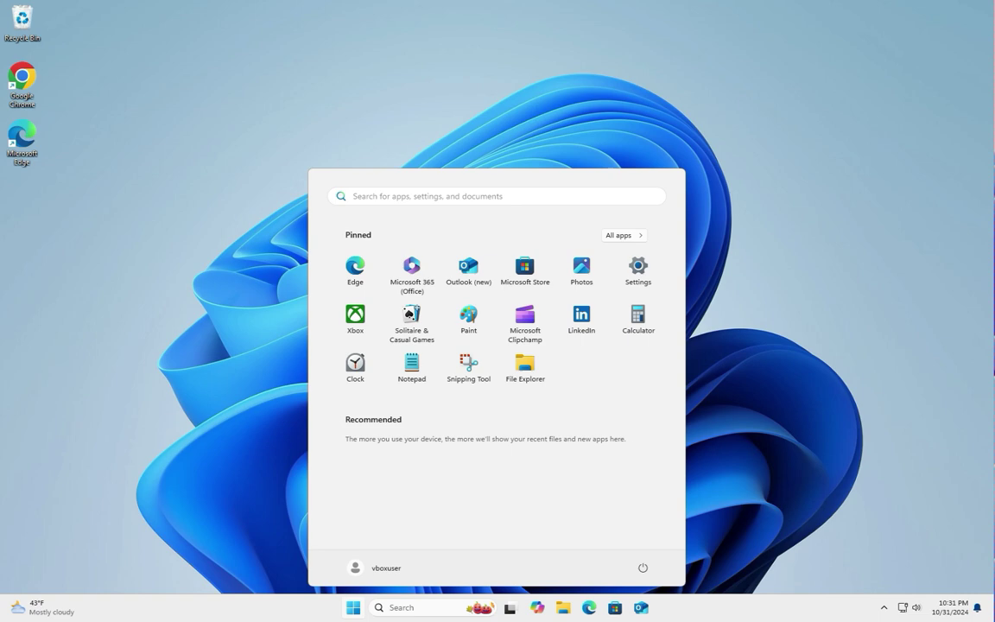
key("super+e")
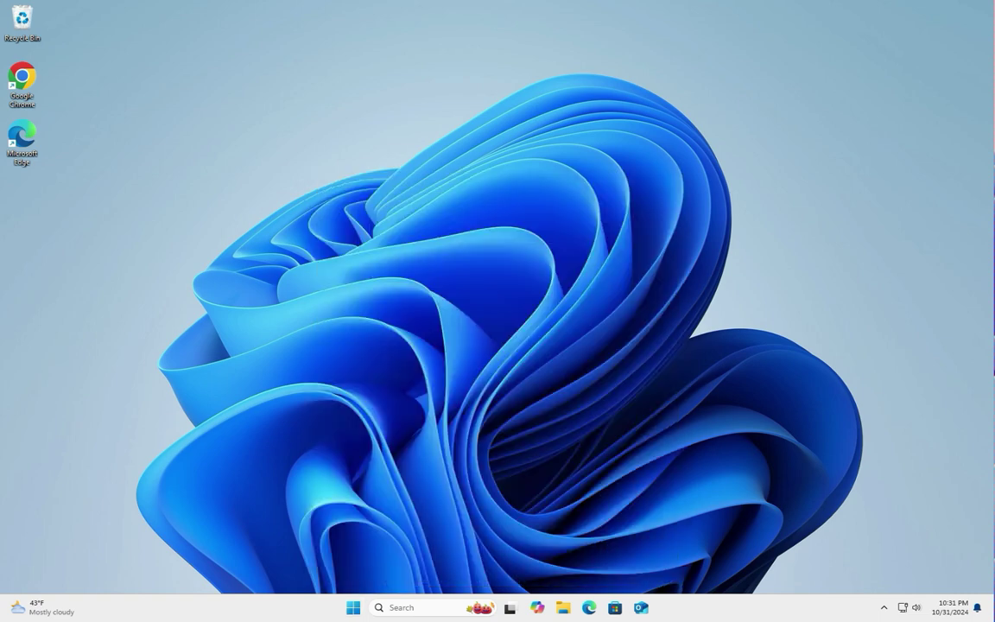
key("super")
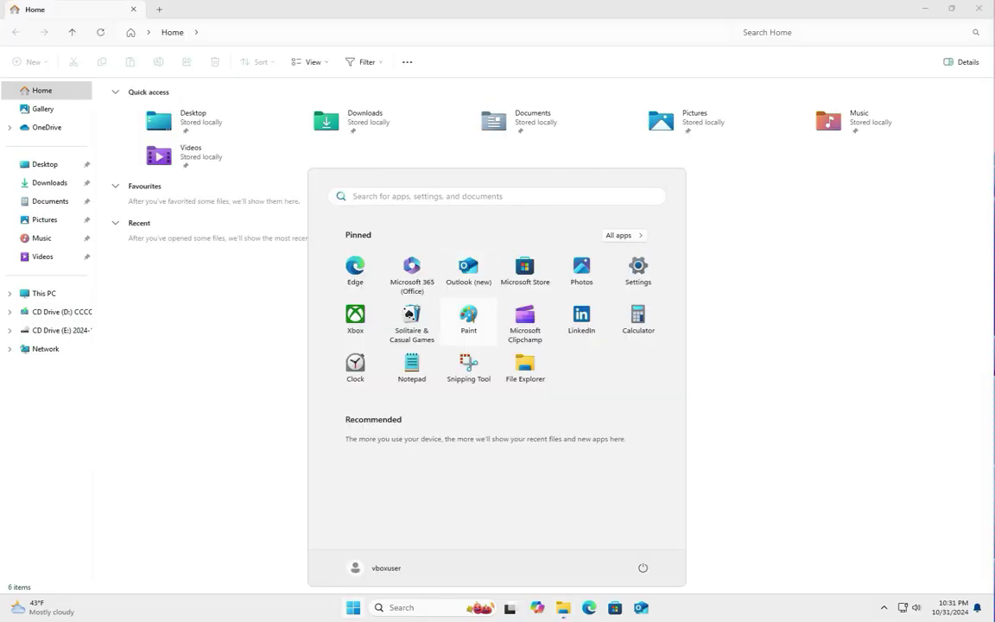
left_click(412, 367)
key("super")
left_click(639, 319)
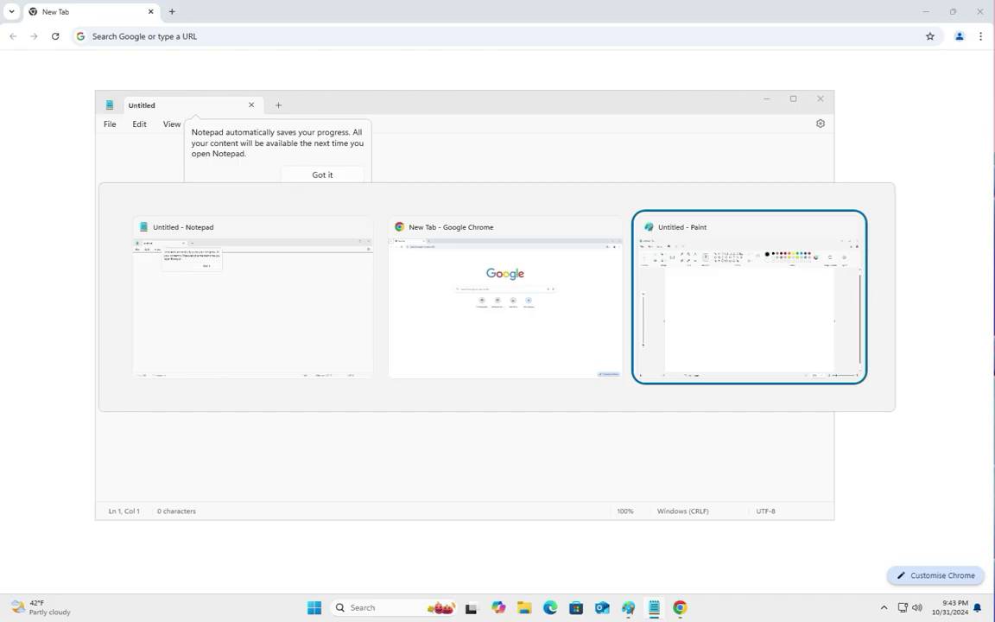
Step: Switch to Notepad with Alt+Tab, then minimise the windows to reveal the desktop
key("alt+Tab")
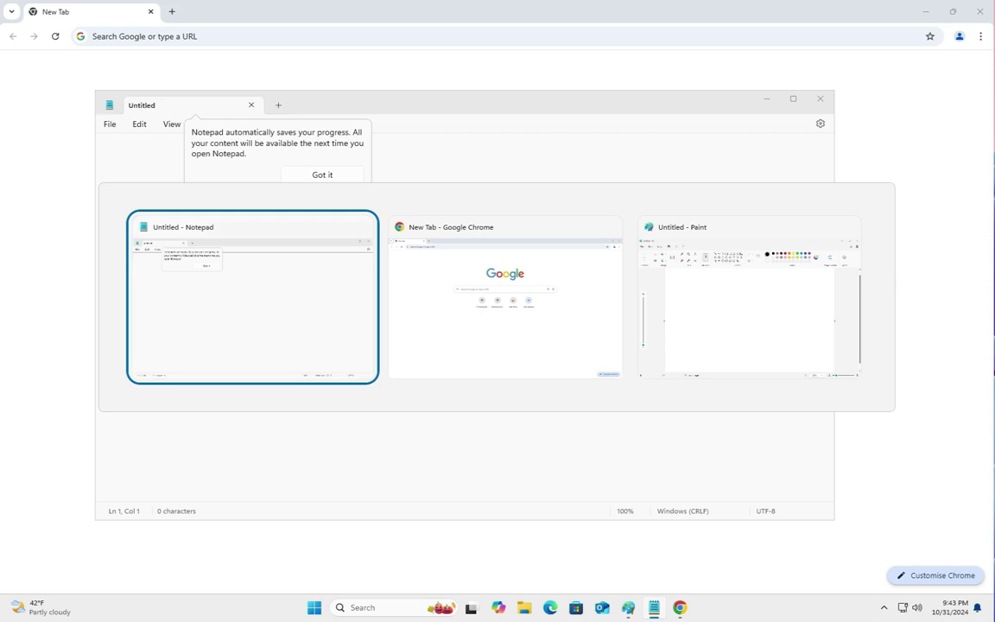
key("Return")
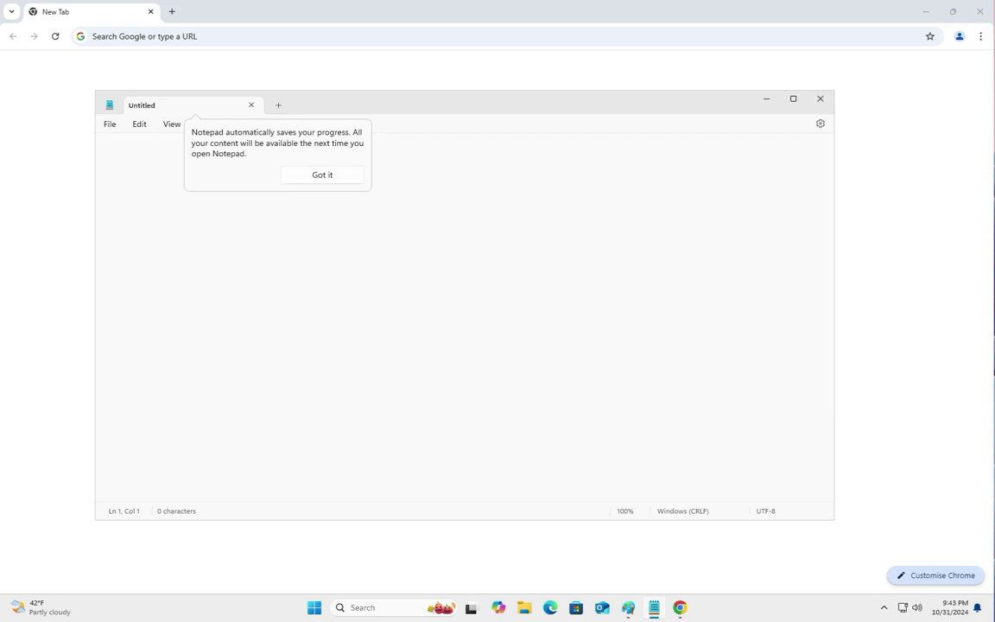
key("super+Down")
key("super+Down")
key("super+Down")
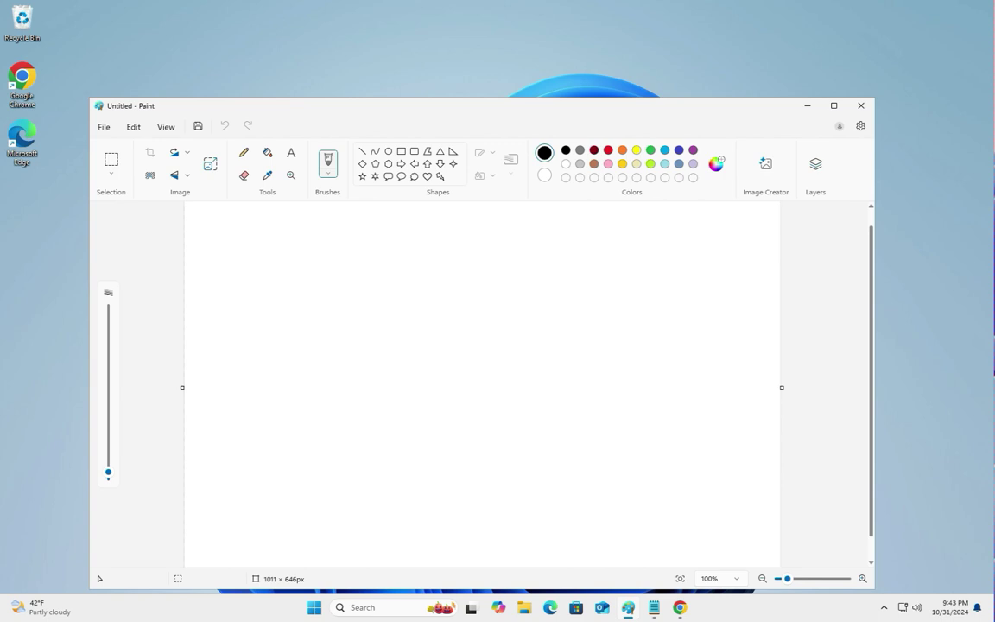
key("super+Down")
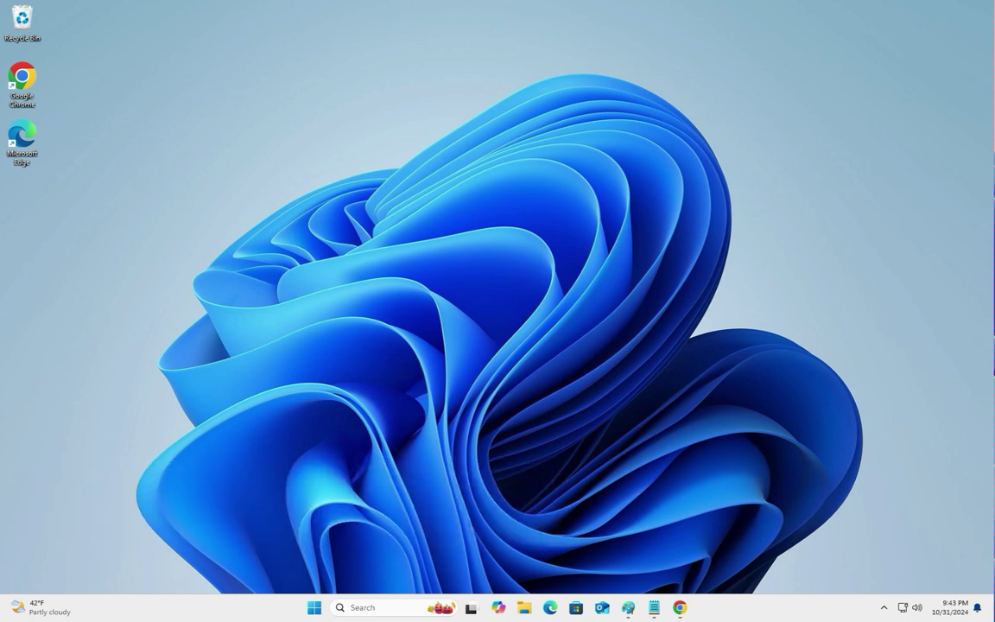
Step: Add Desktop 2 from Task View, then create another desktop with Win+Ctrl+D
key("super+Tab")
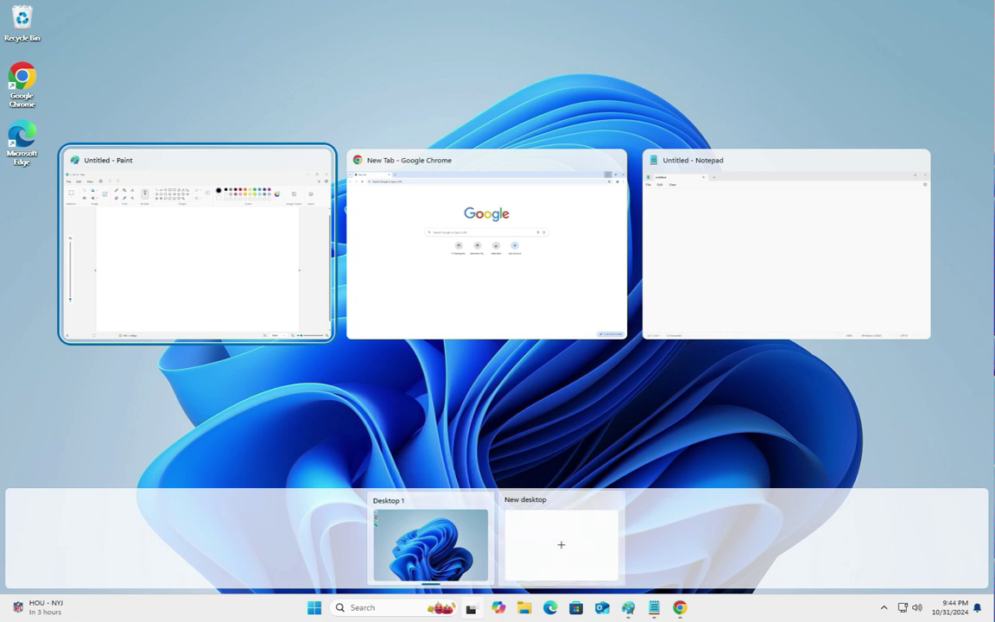
left_click(562, 544)
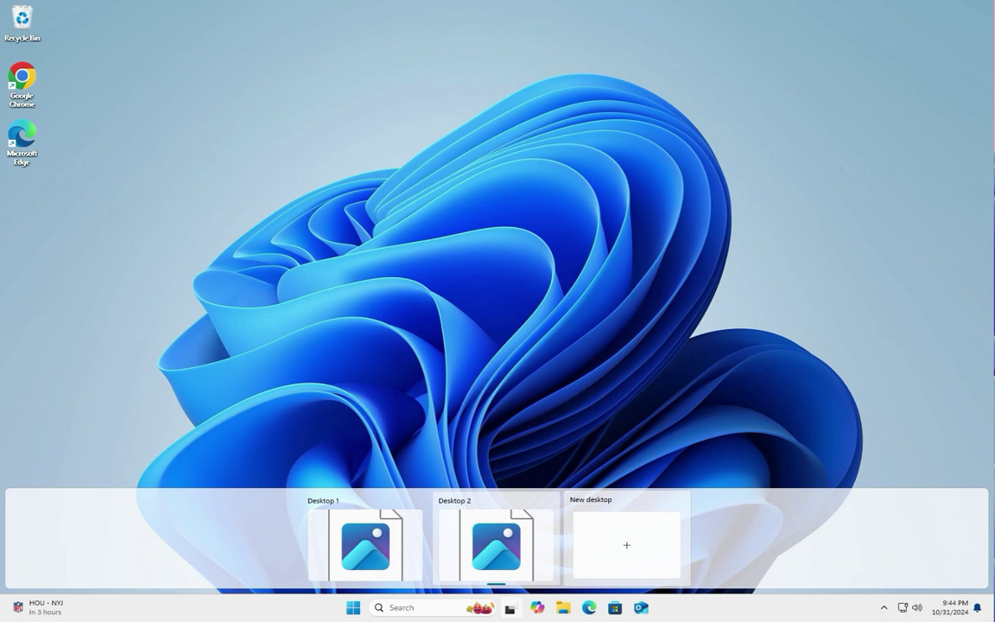
key("ctrl+super+d")
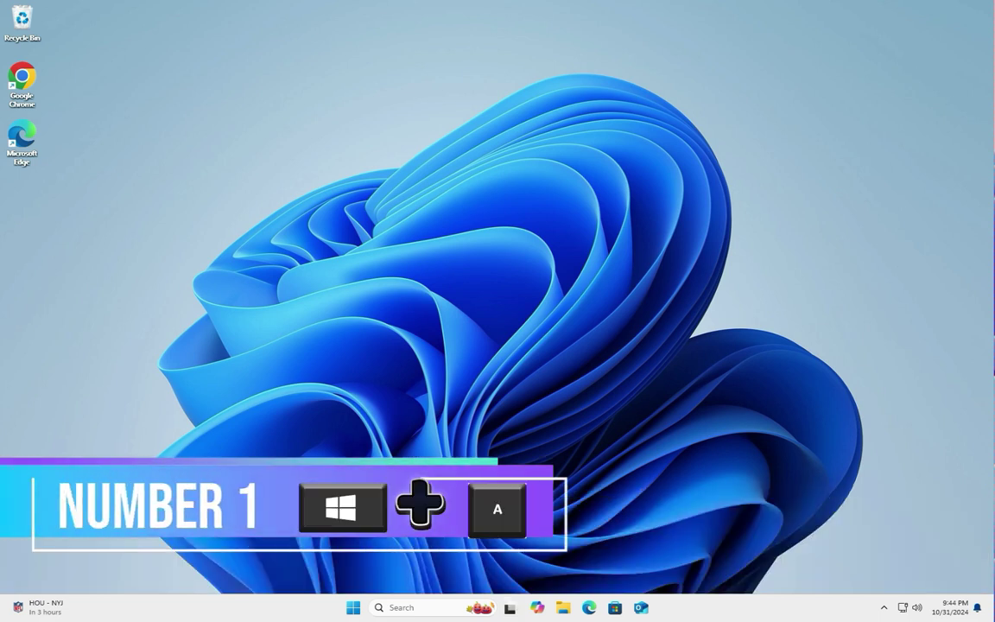
Step: Raise the system volume to 79 in Quick Settings (Win+A) and close the panel
key("super+a")
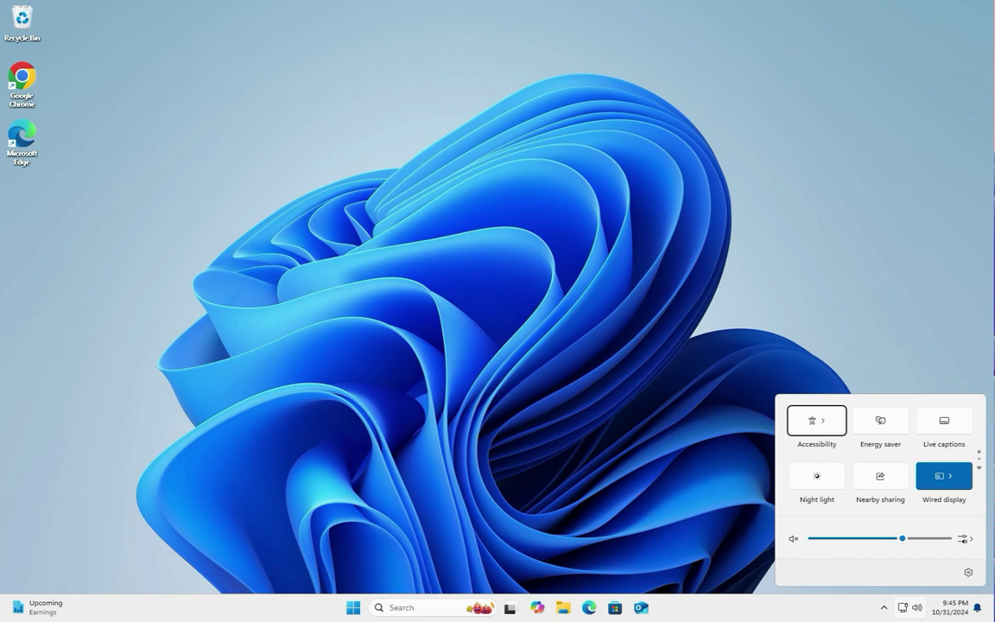
key("Tab")
key("Right")
key("Right")
key("Right")
key("Right")
key("Right")
key("Right")
key("Right")
key("Right")
key("Right")
key("Right")
key("Right")
key("Escape")
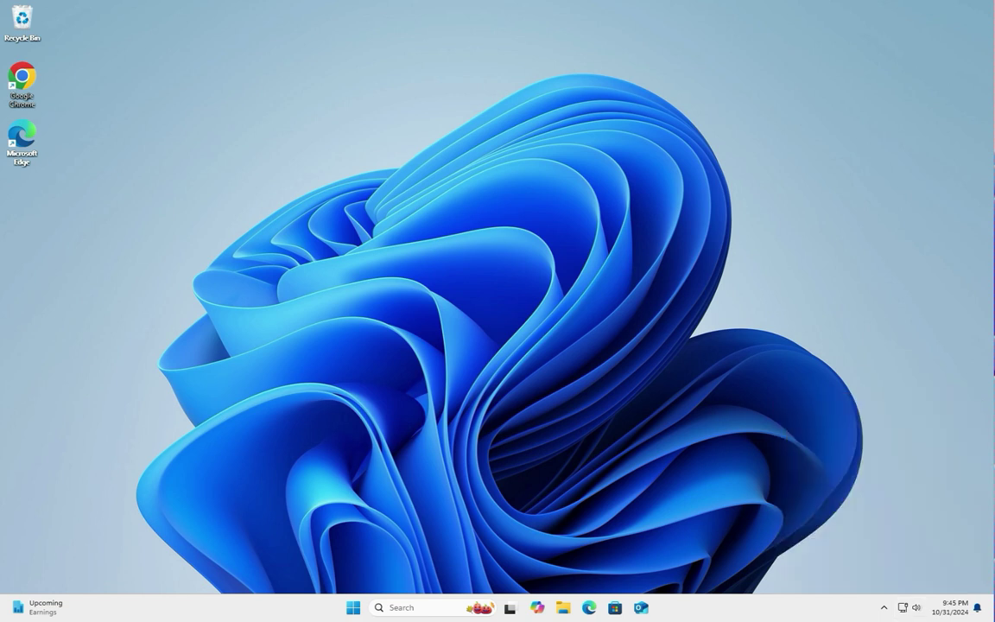